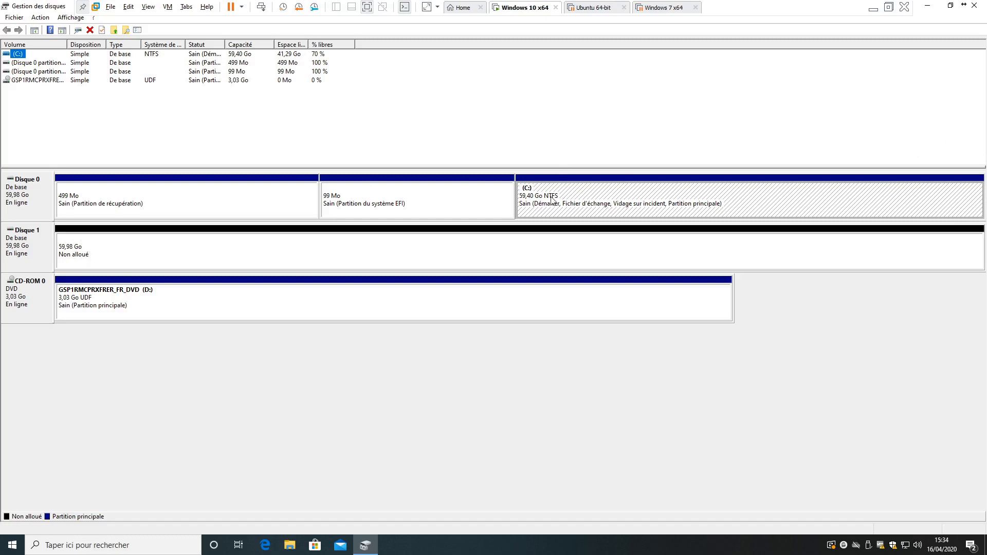
right_click(552, 199)
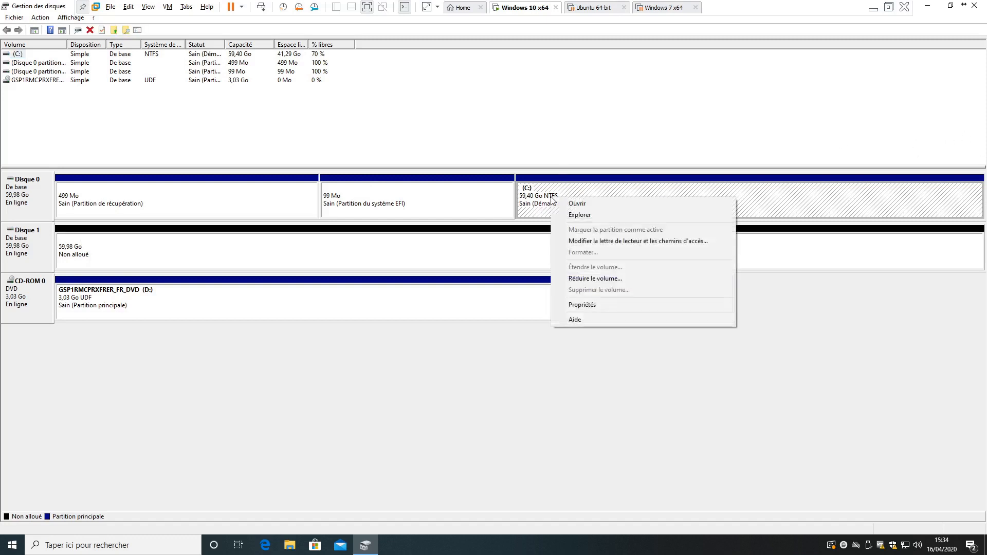
click(586, 283)
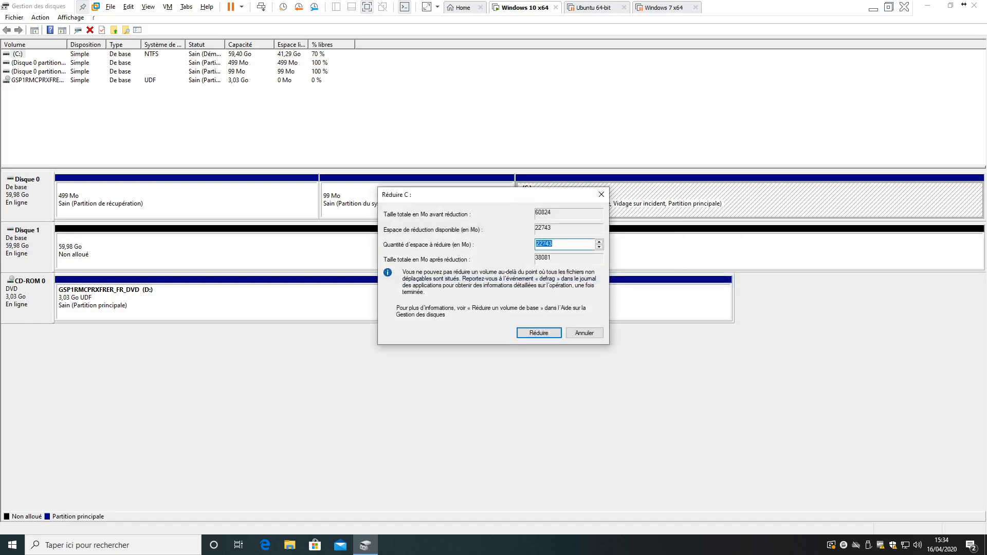
click(584, 333)
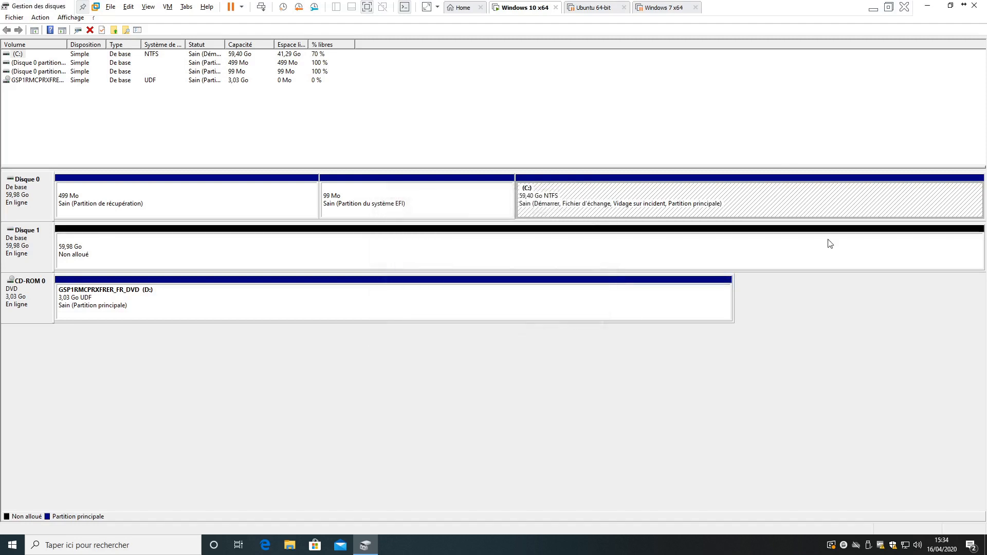
- Create a 61422 MB simple NTFS volume with drive letter E on the unallocated Disque 1, and put Disk Management away
right_click(211, 251)
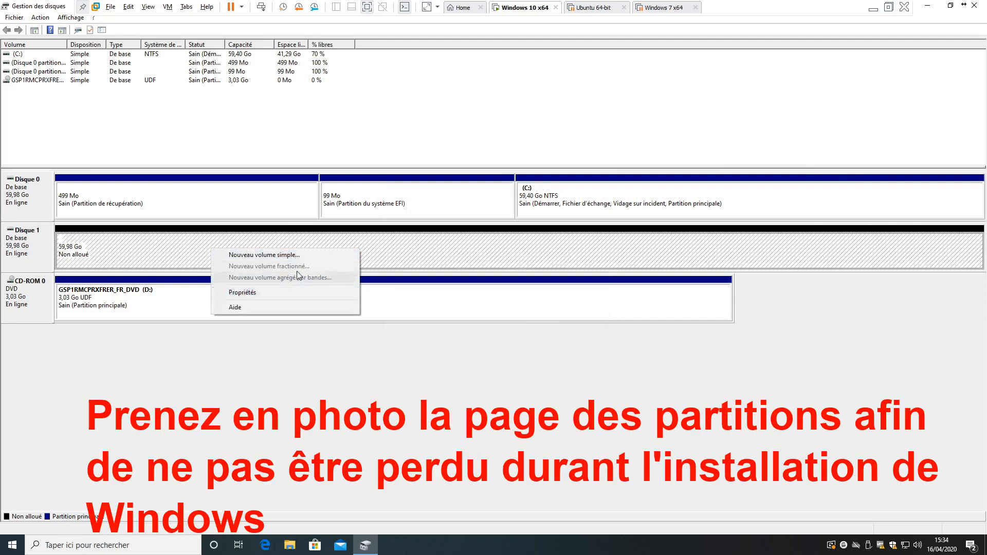
click(295, 256)
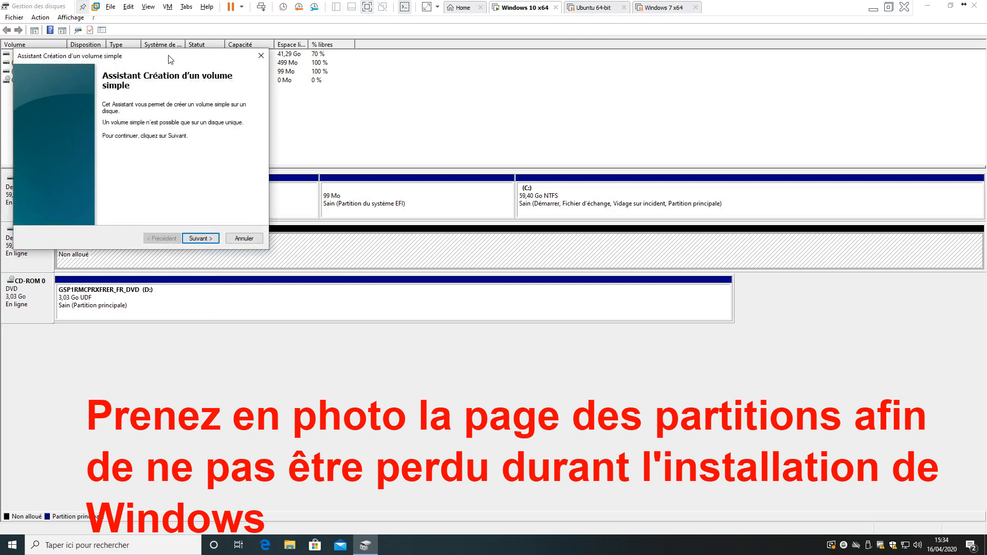
click(560, 355)
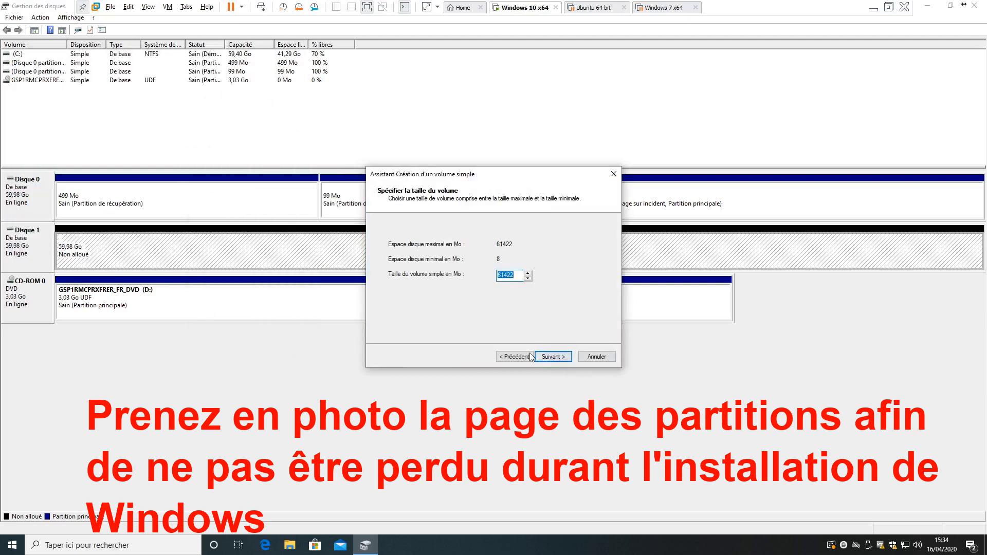
click(552, 356)
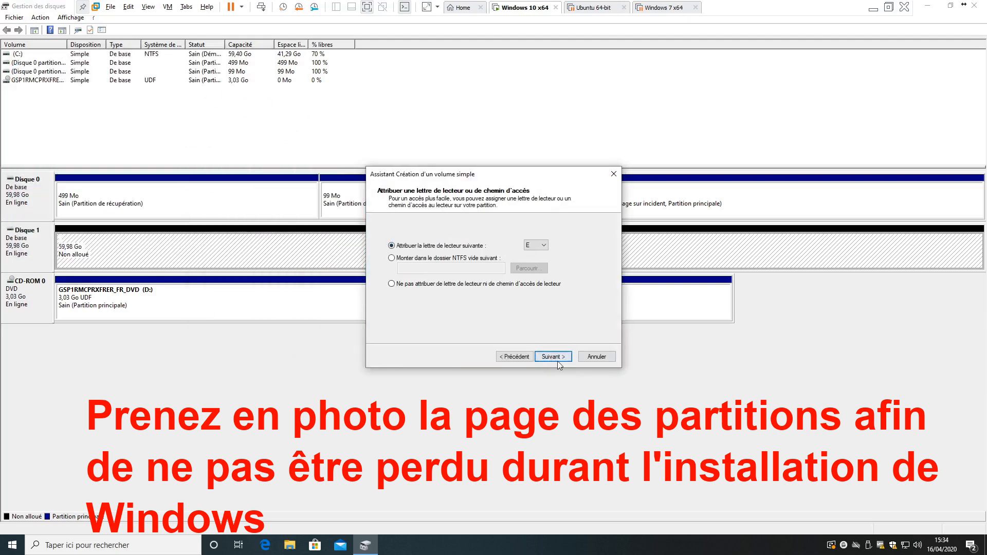
click(553, 357)
click(545, 355)
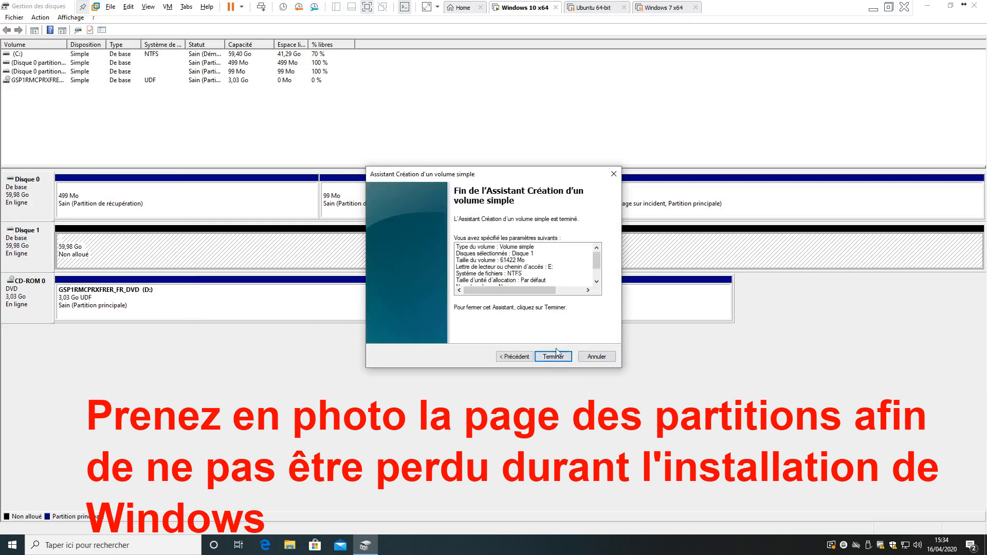
click(546, 356)
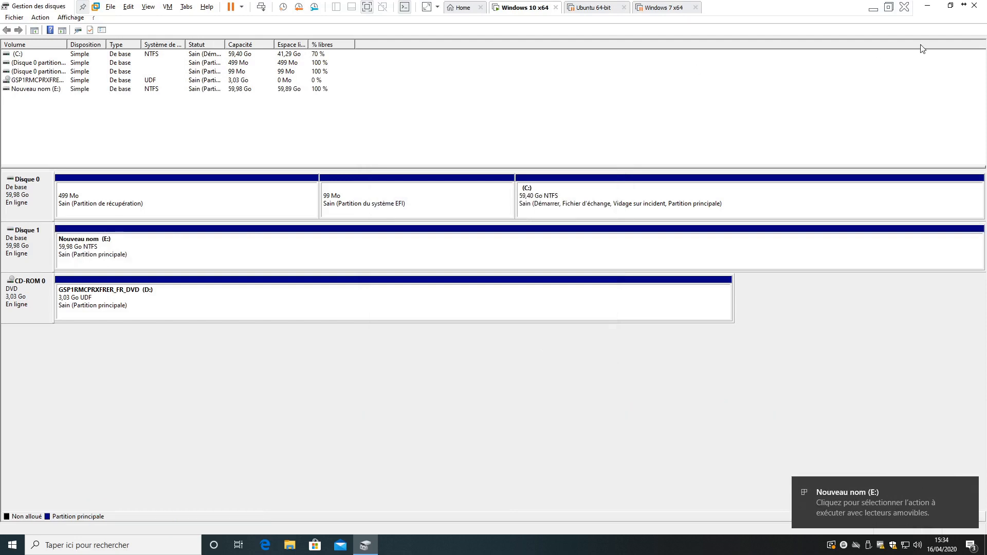
click(930, 8)
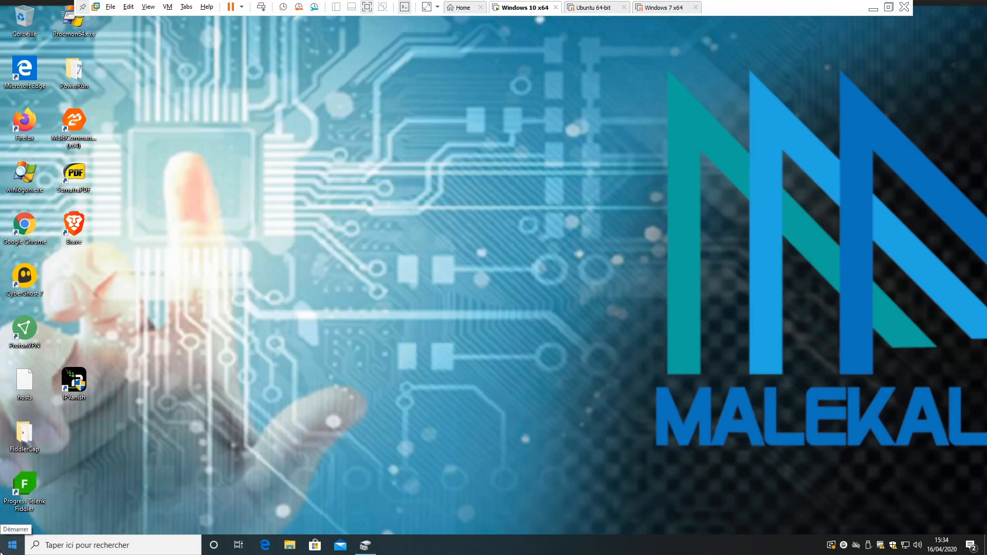
- Run msinfo32 to check the BIOS mode in the system summary, and close System Information
right_click(12, 548)
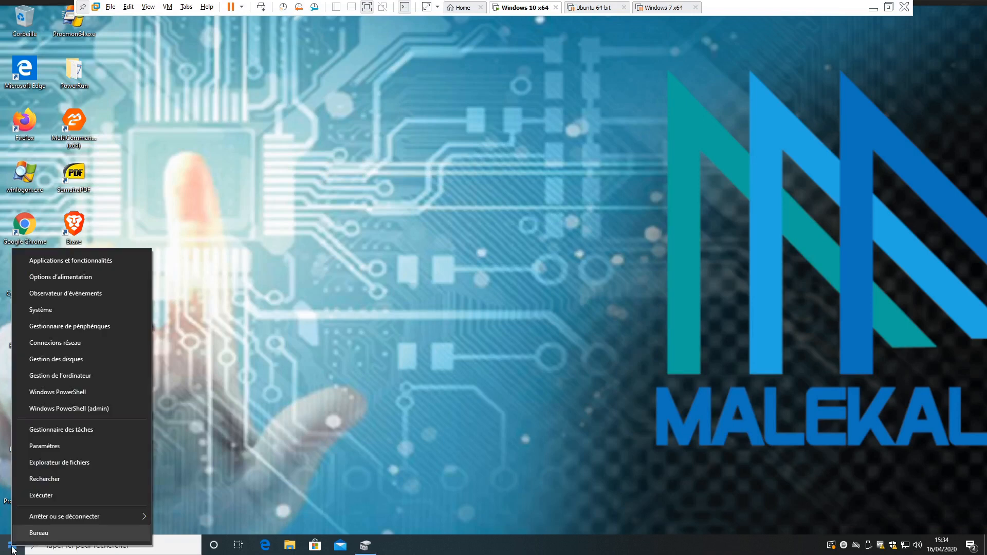
click(57, 498)
text(msinfo32)
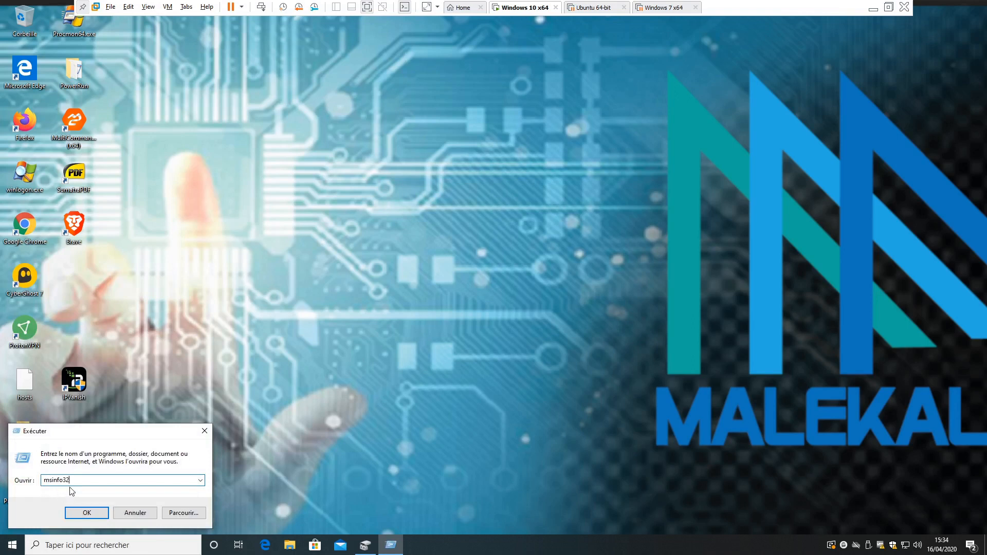
click(83, 513)
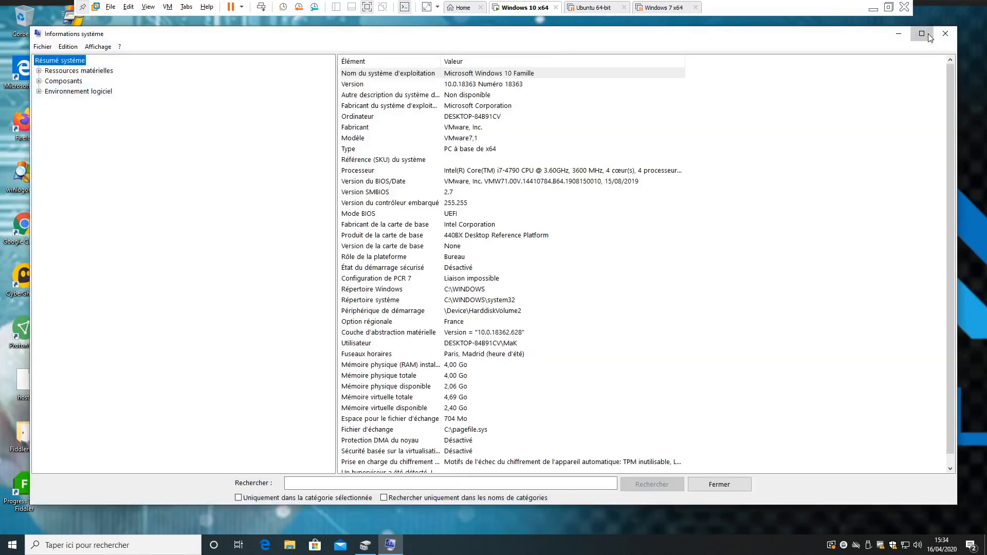
click(921, 33)
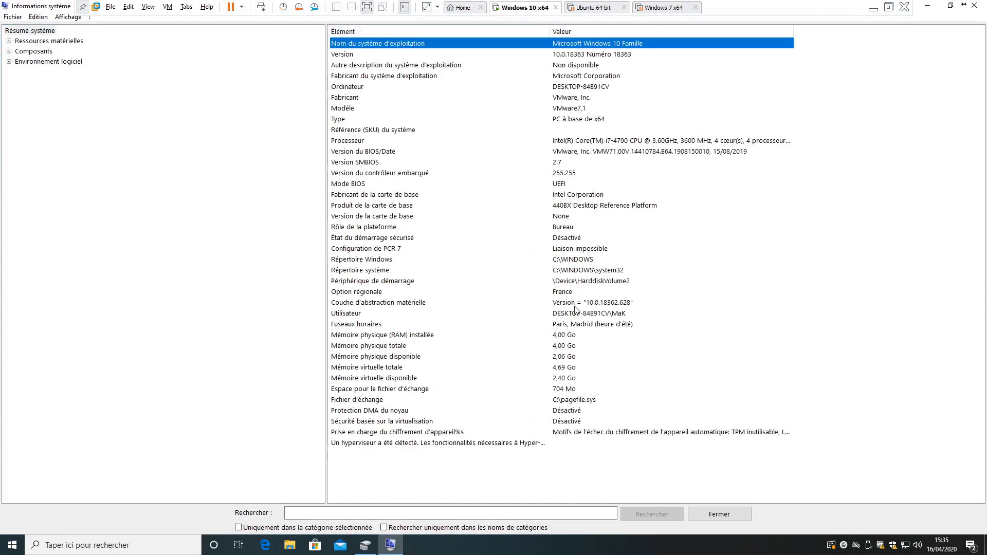
click(340, 185)
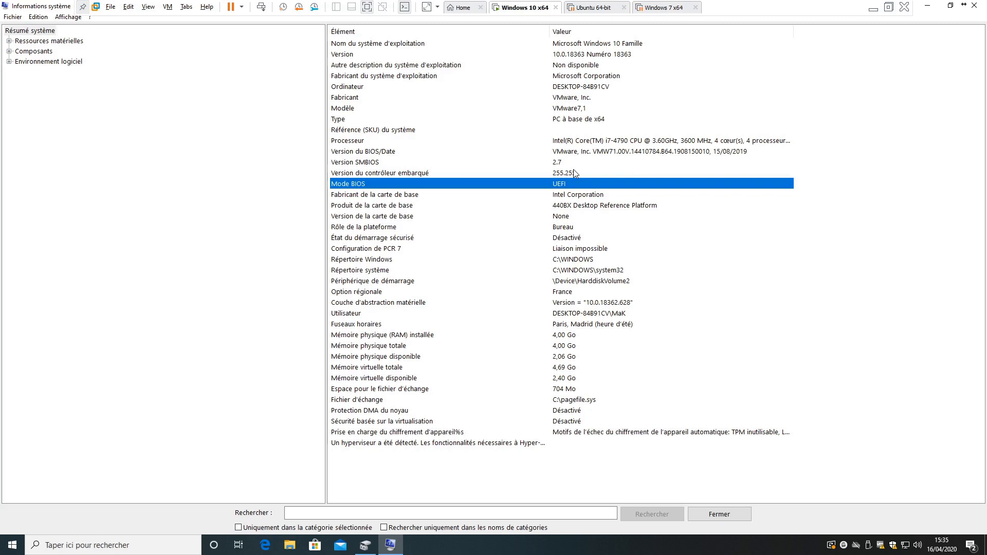
click(974, 5)
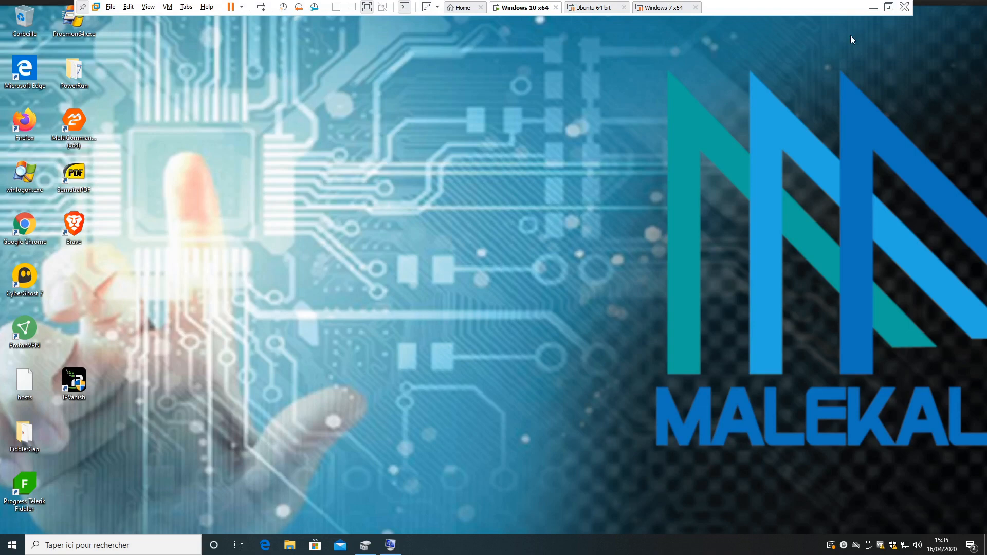
- Switch to the host's outils folder, launch rufus-3.8.exe and check the USB device selection
click(872, 8)
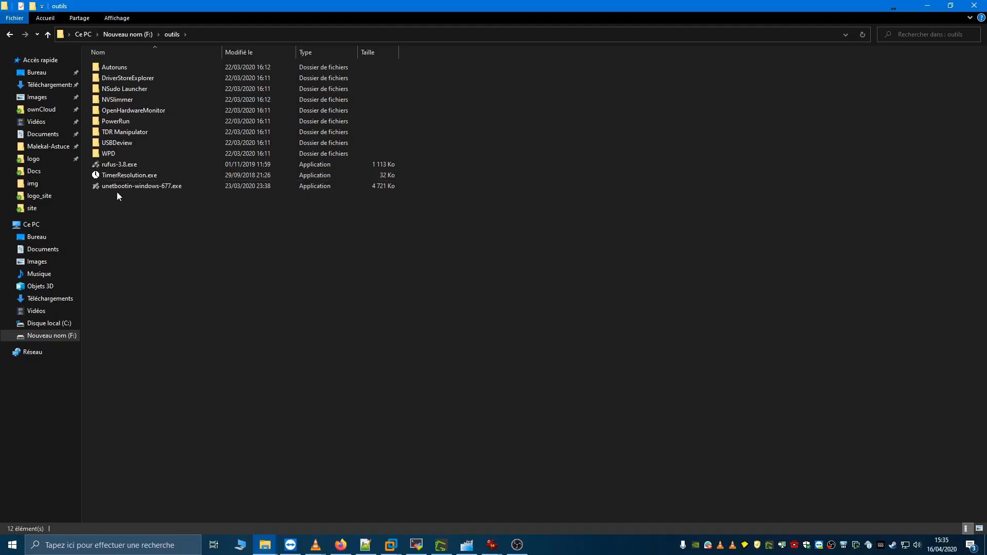
double_click(115, 164)
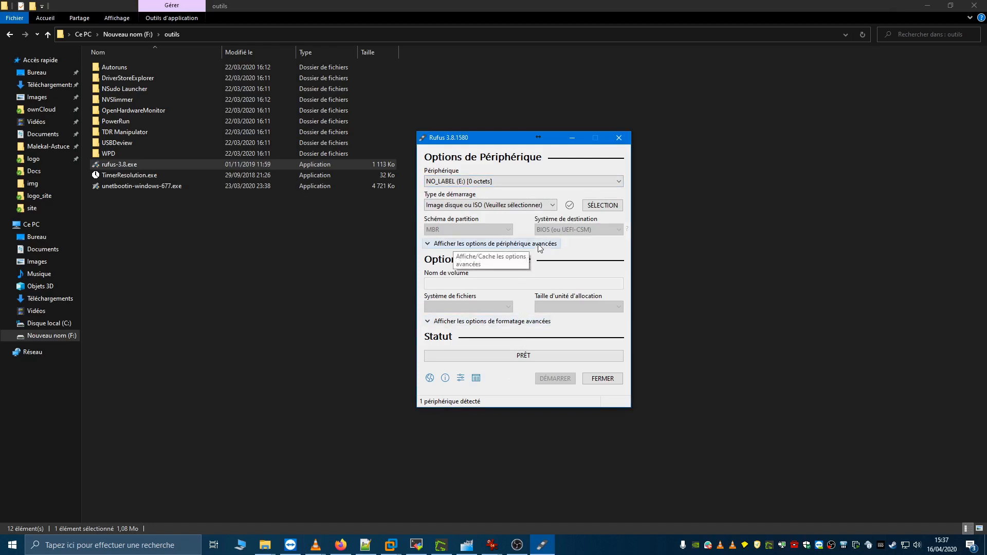
click(480, 183)
click(480, 184)
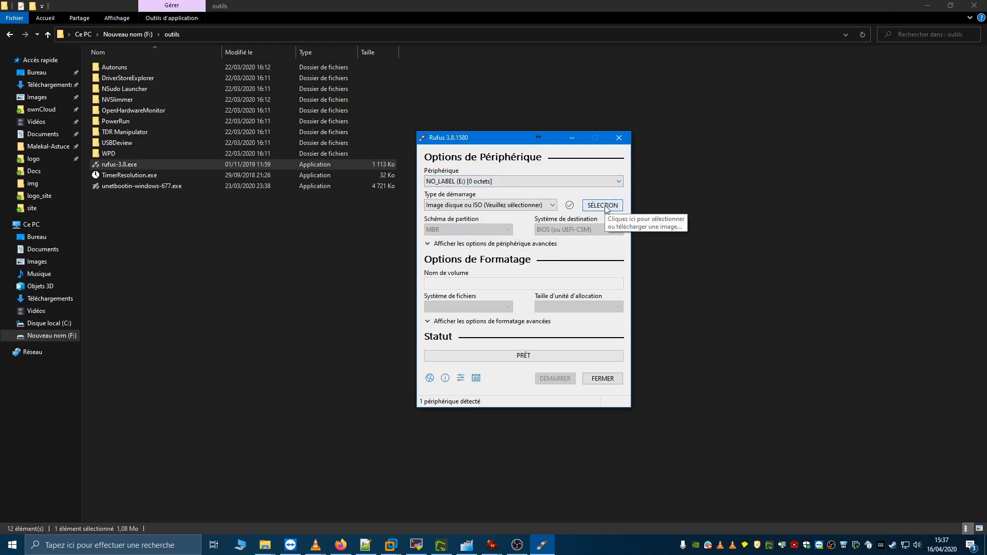
- Load fr_windows_7_aio_with_sp1_x64_dvd_u.iso from the ISO folder on drive F: as the boot image
click(604, 205)
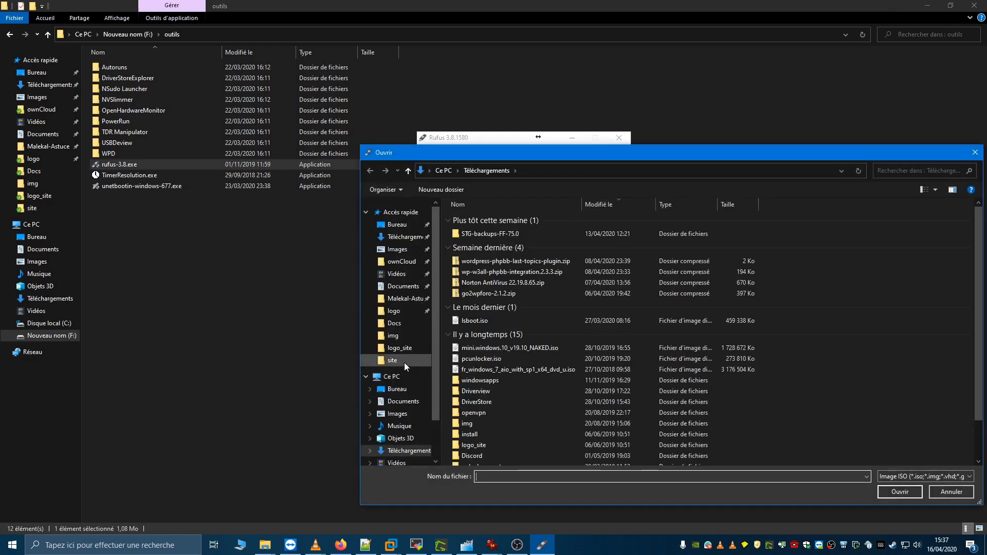
scroll(434, 442, down, 2)
click(408, 430)
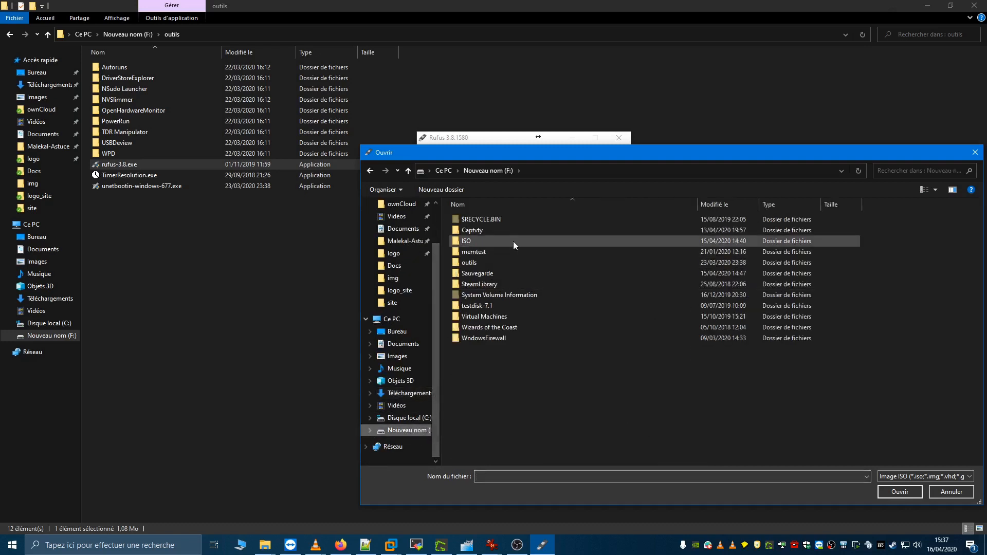
double_click(513, 241)
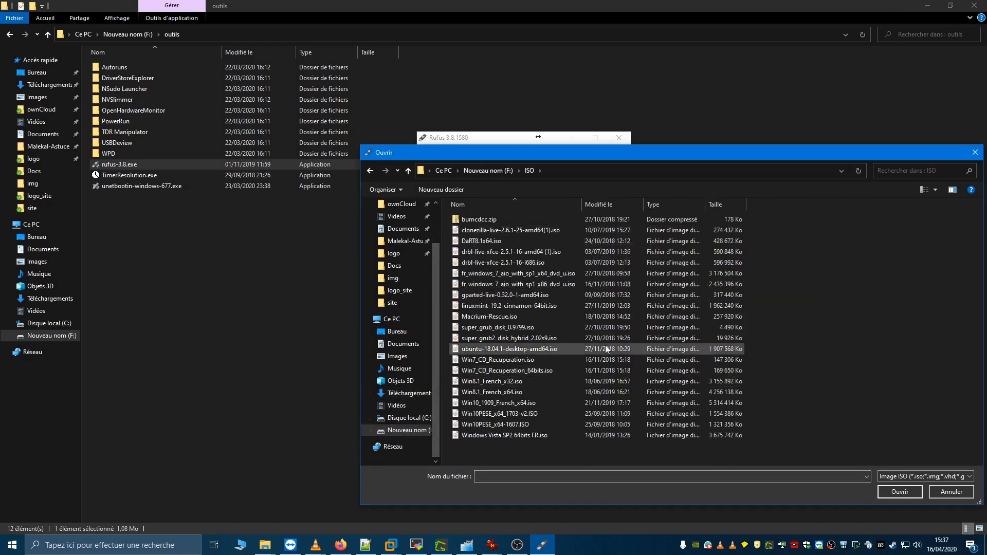
double_click(560, 273)
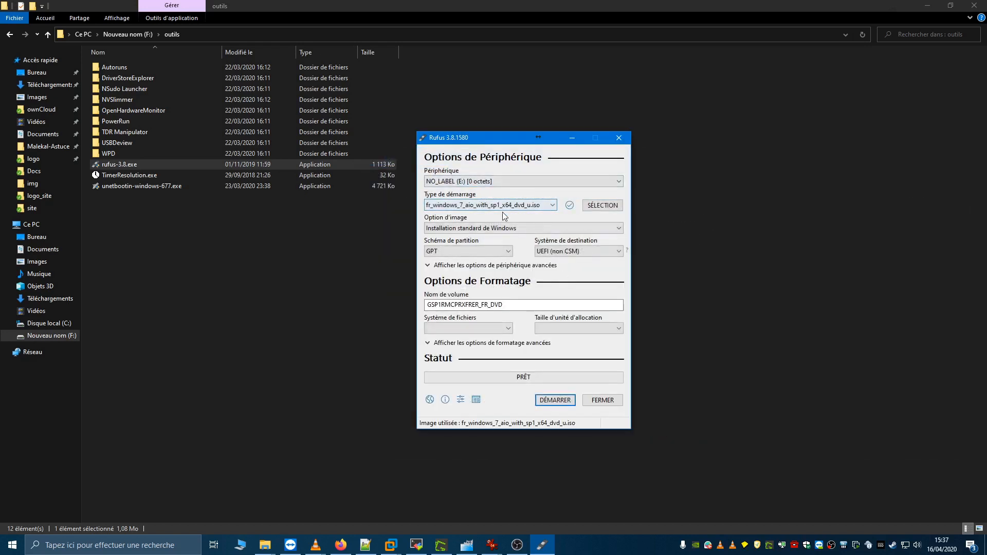
- Check the target system choices, and try the MBR partition scheme before setting it back to GPT
click(592, 251)
click(592, 252)
click(487, 252)
click(487, 252)
click(487, 251)
click(487, 252)
click(458, 251)
click(463, 259)
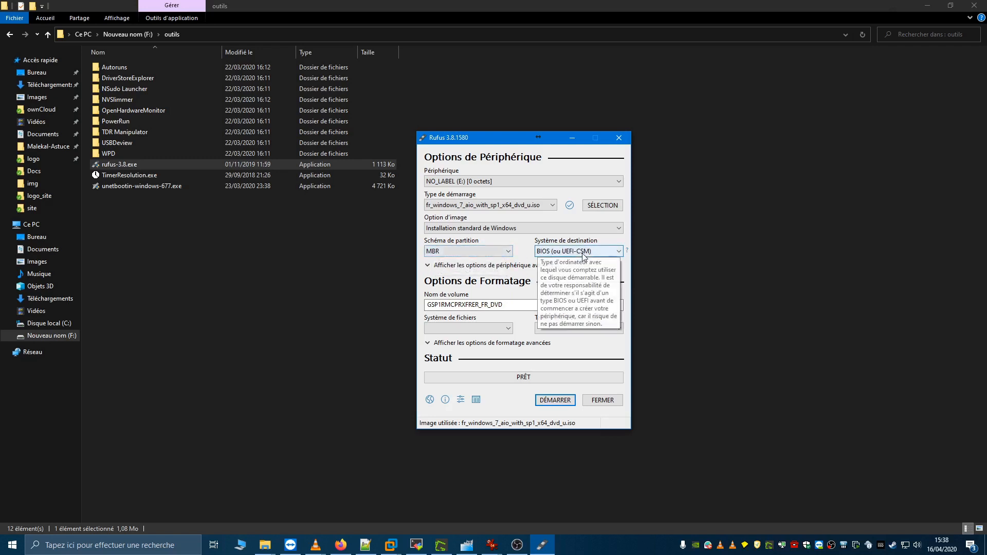
click(504, 252)
click(463, 269)
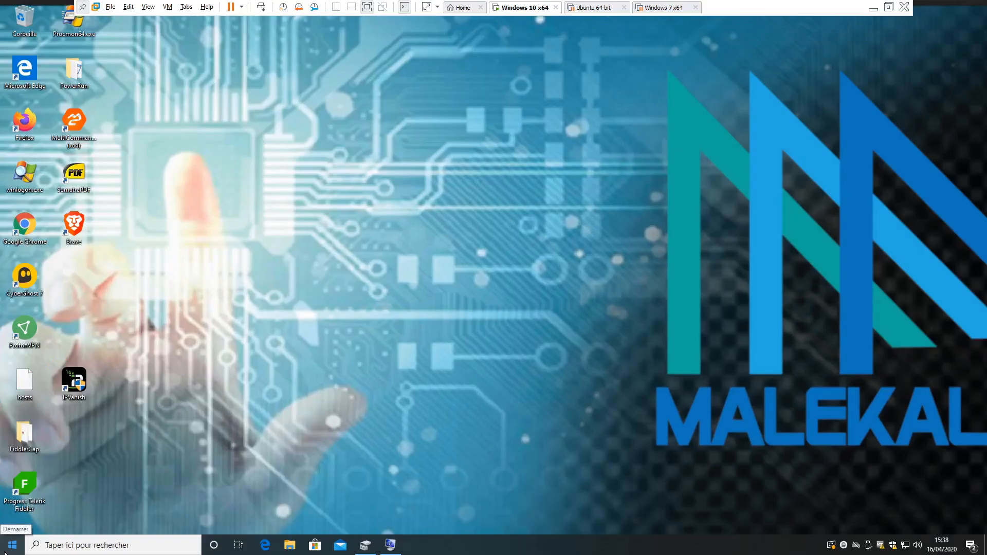
- Update and restart the Windows 10 virtual machine, and enter its Boot Manager during startup
right_click(14, 543)
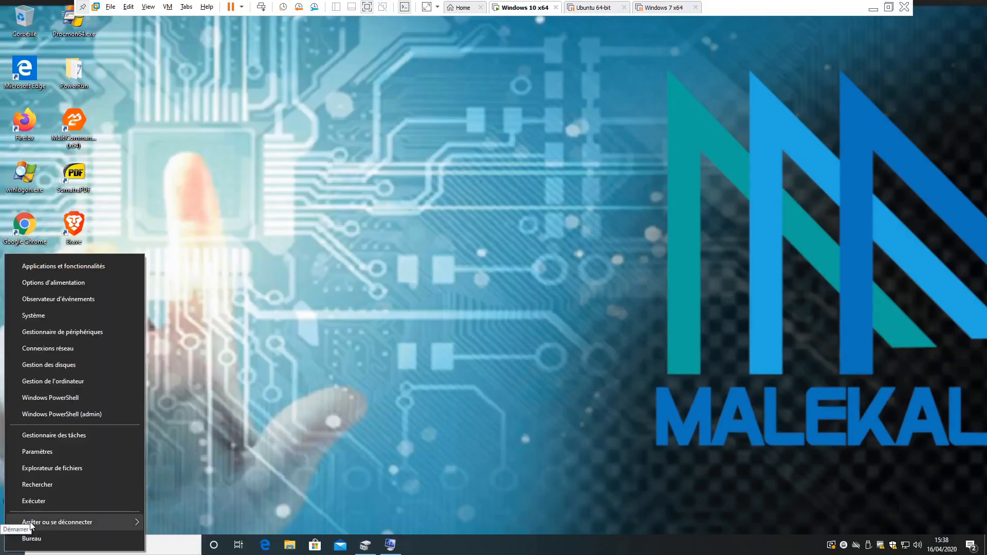
mouse_move(31, 524)
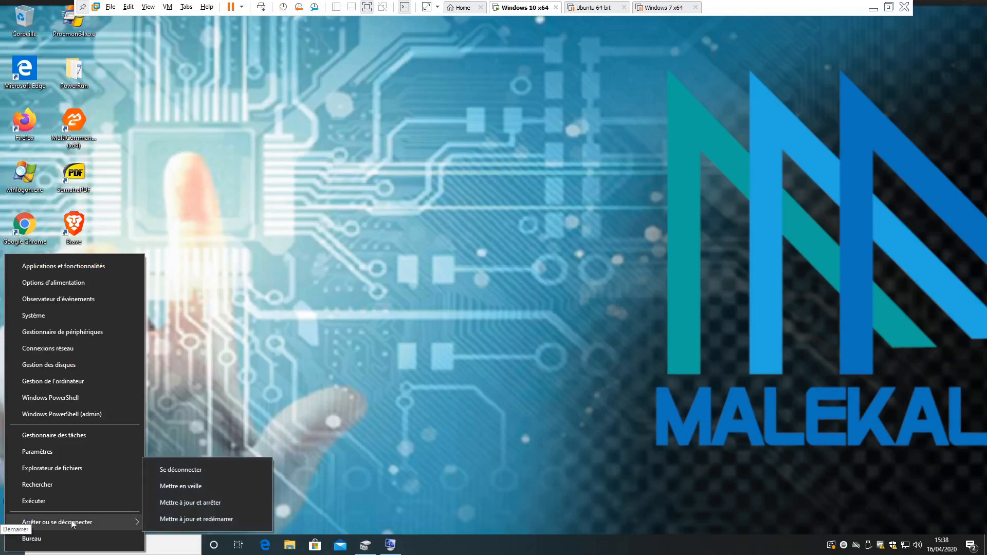
click(218, 518)
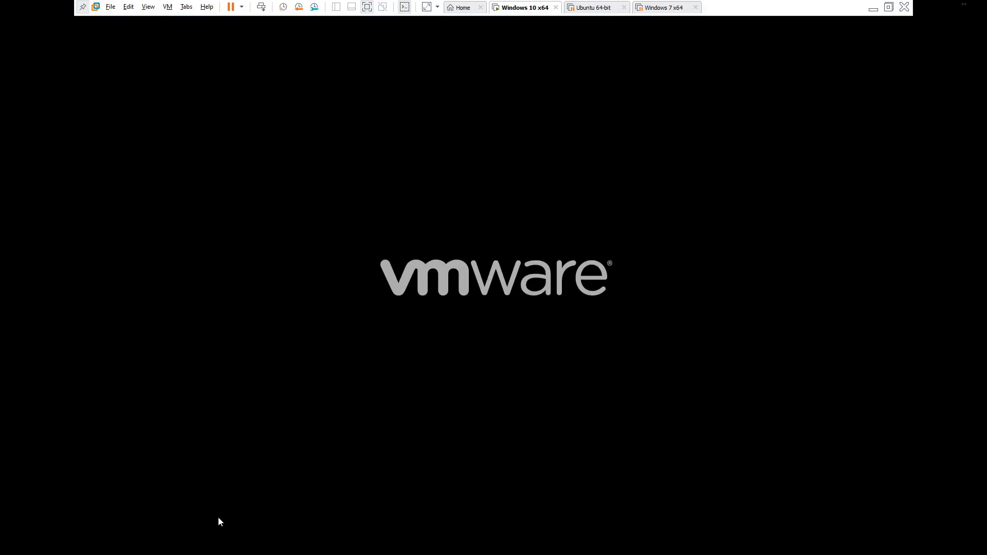
key(Escape)
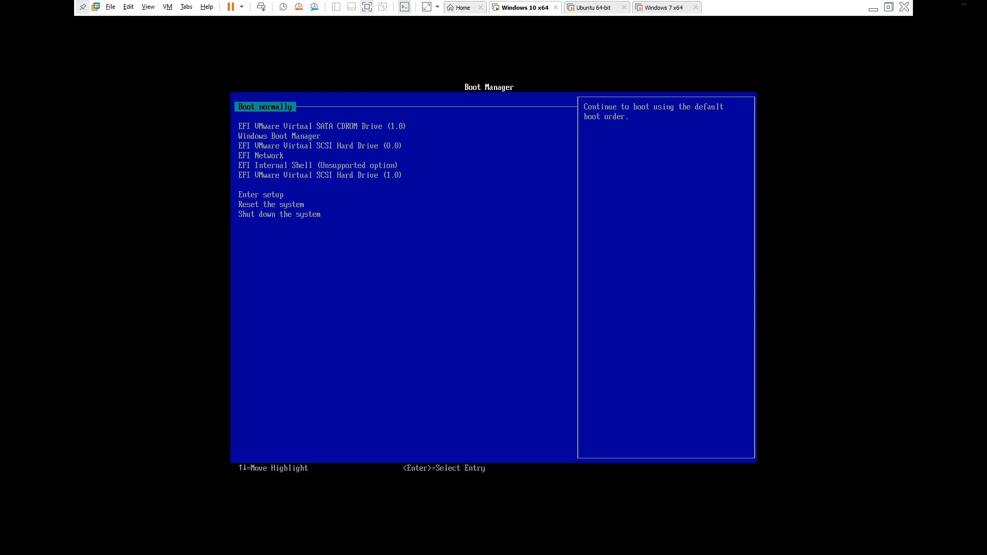
- Boot from EFI VMware Virtual SATA CDROM Drive (1.0) and confirm starting from the DVD
key(Down)
key(Down)
key(Up)
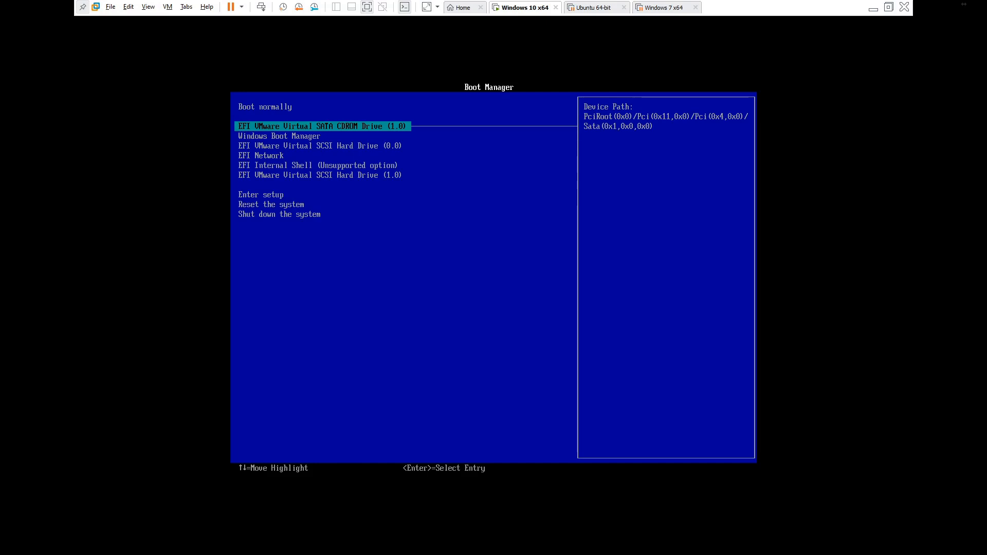
key(Return)
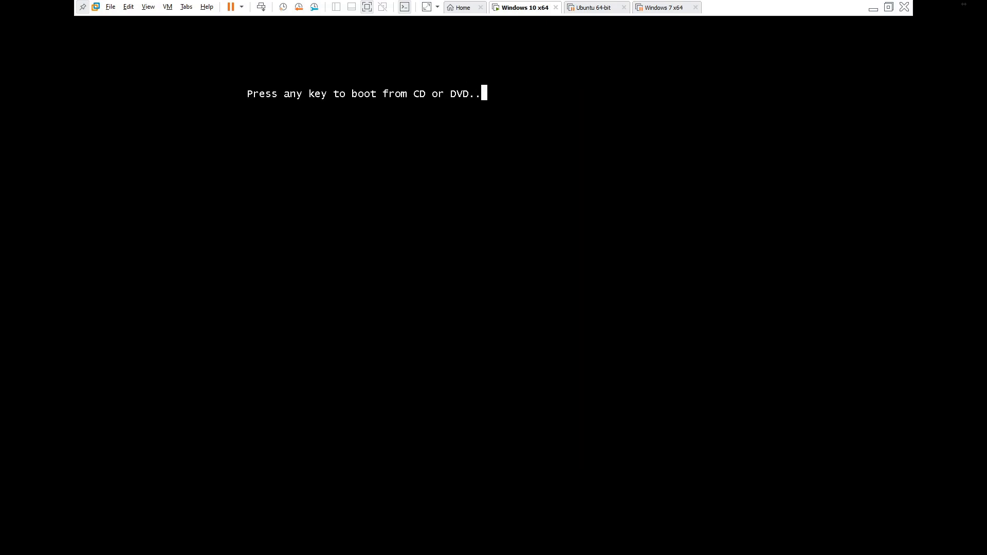
key(Return)
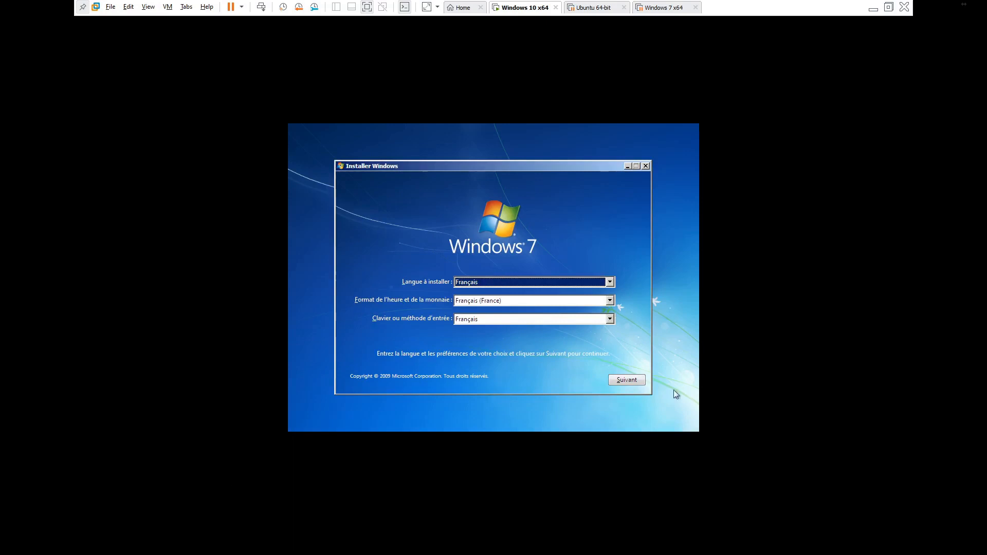
- Start the Windows 7 installation in French, choosing Édition Familiale Basique x64 and accepting the licence terms
click(624, 381)
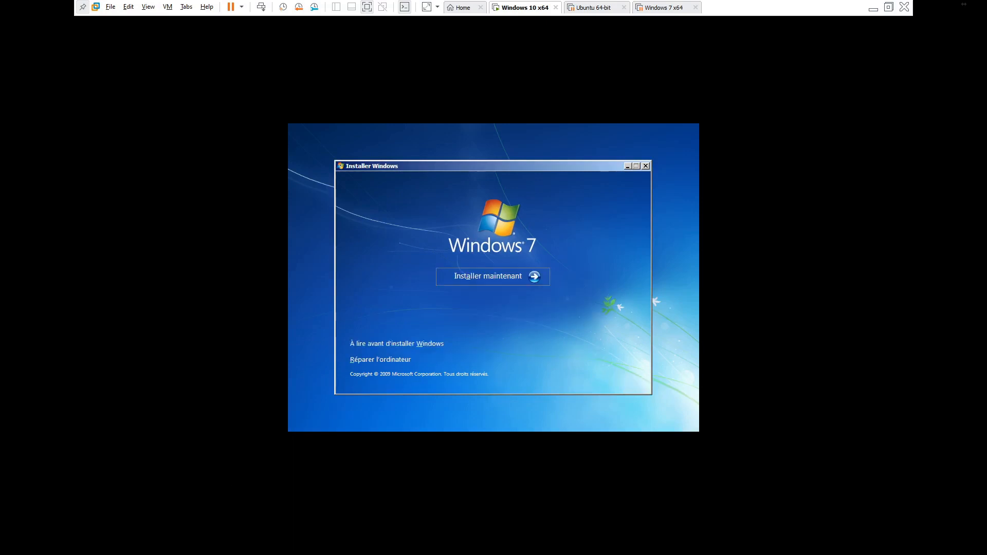
click(447, 277)
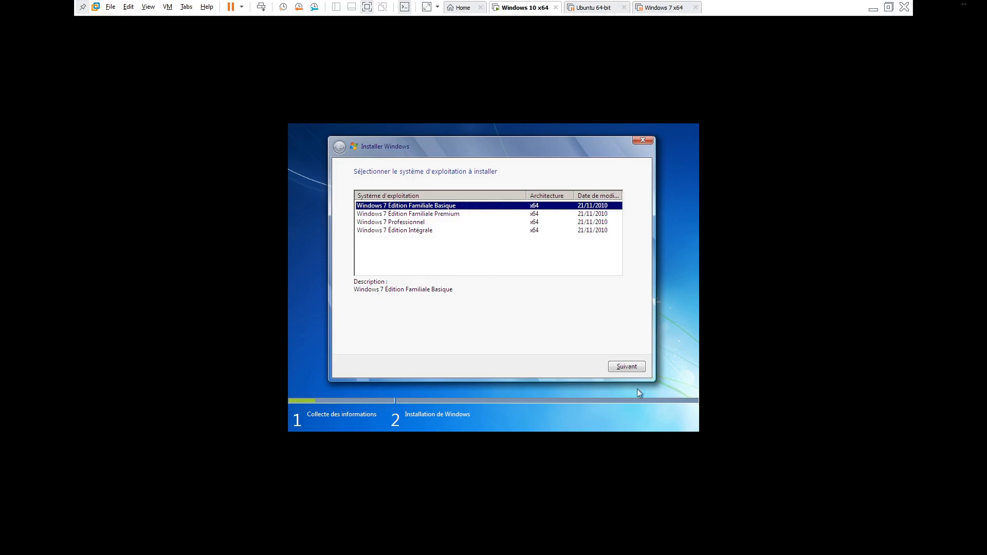
click(627, 367)
click(378, 345)
click(617, 367)
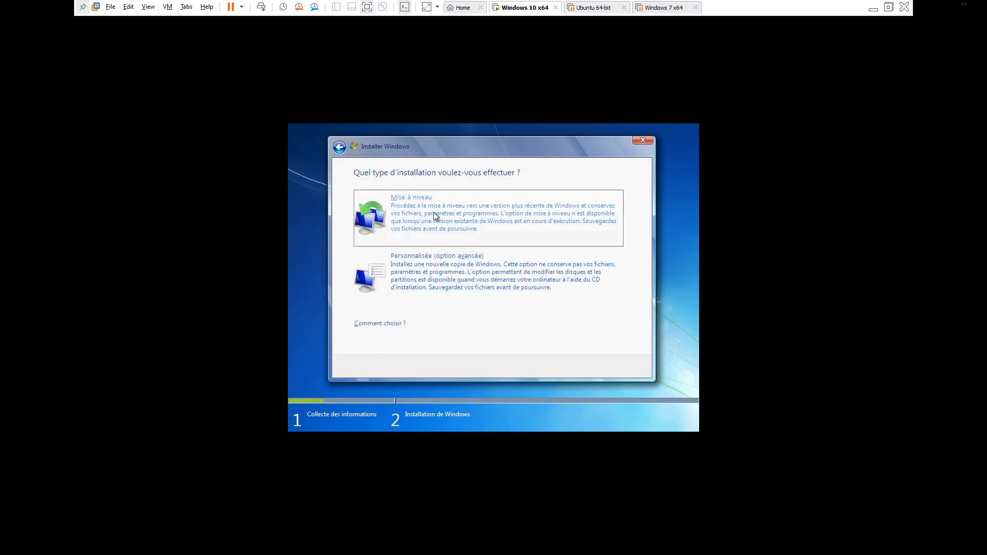
- Choose the custom installation and install Windows 7 on Disque 1 Partition 2: Nouveau nom
click(420, 277)
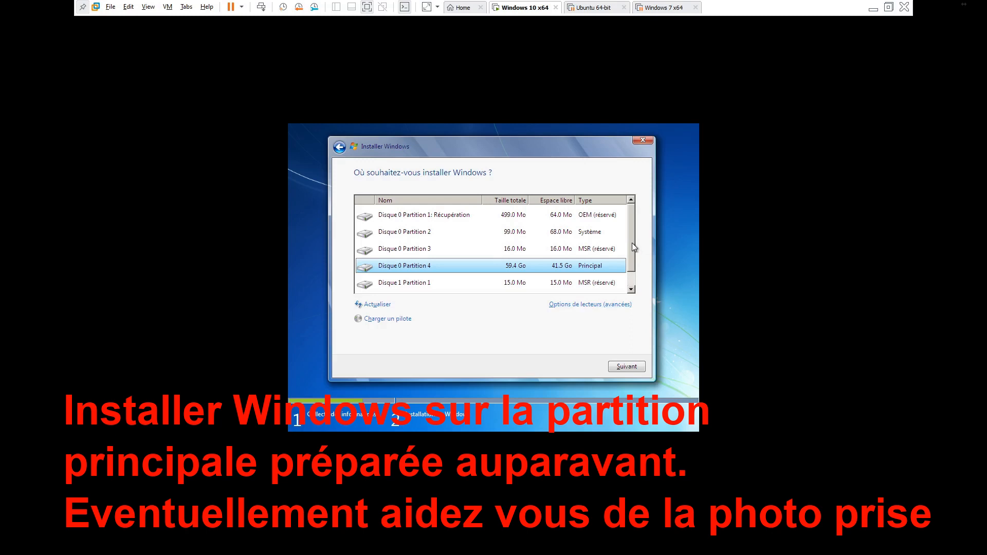
drag(632, 243, 632, 257)
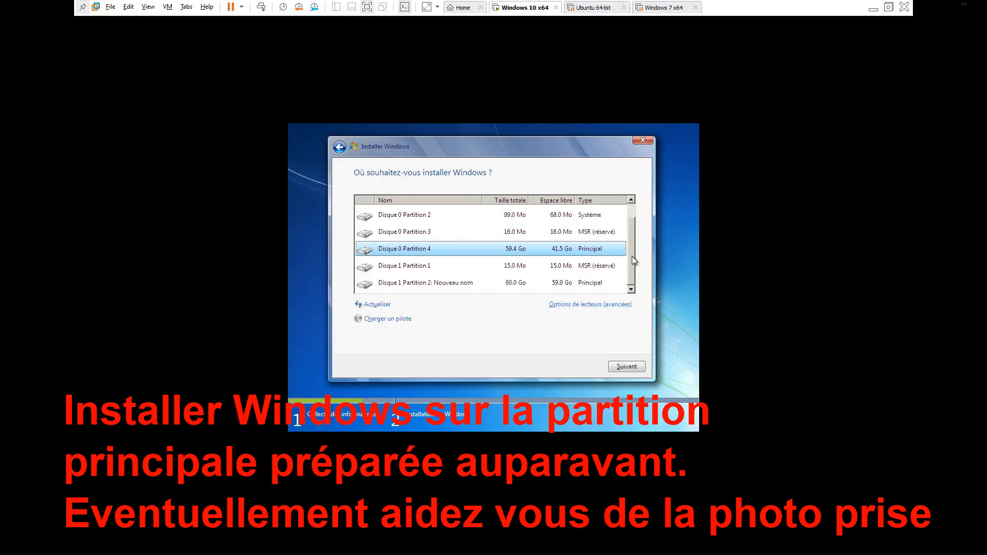
click(424, 285)
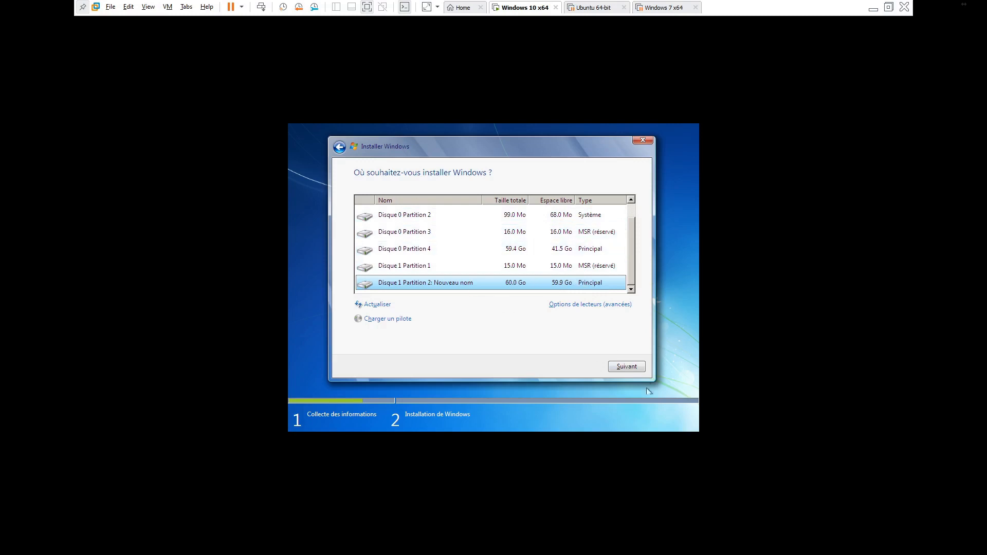
click(632, 366)
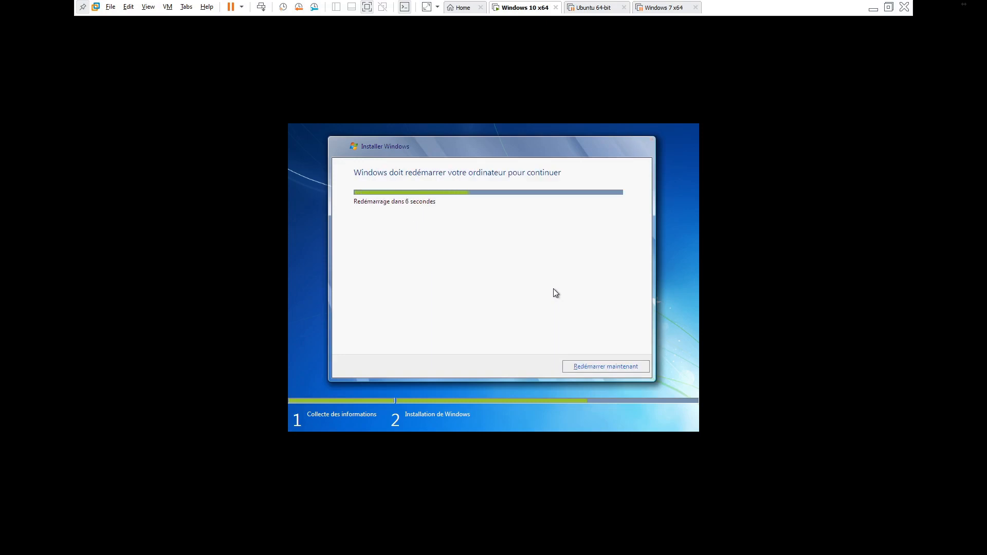
- Restart the computer immediately and boot Windows 7 from the Windows boot manager at each setup restart
click(619, 366)
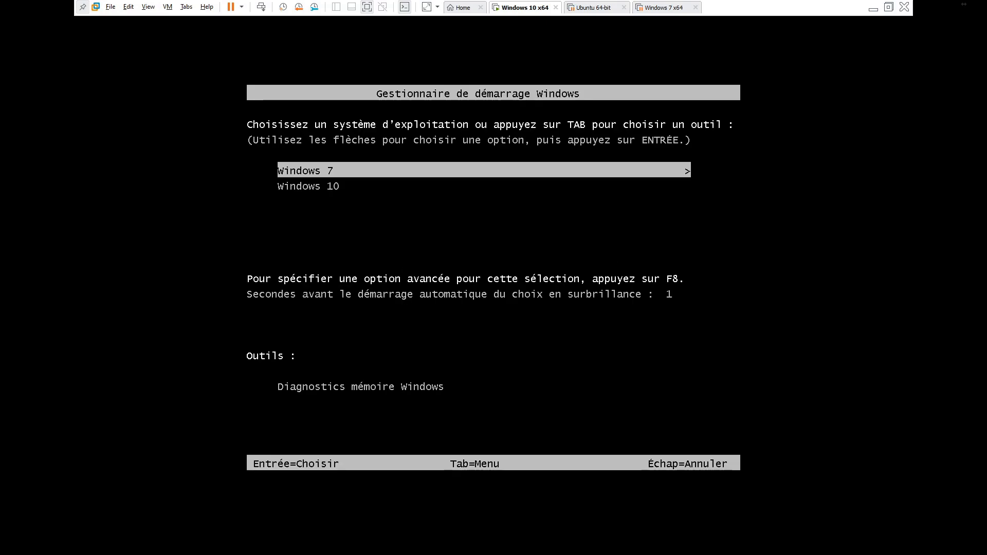
key(Down)
key(Up)
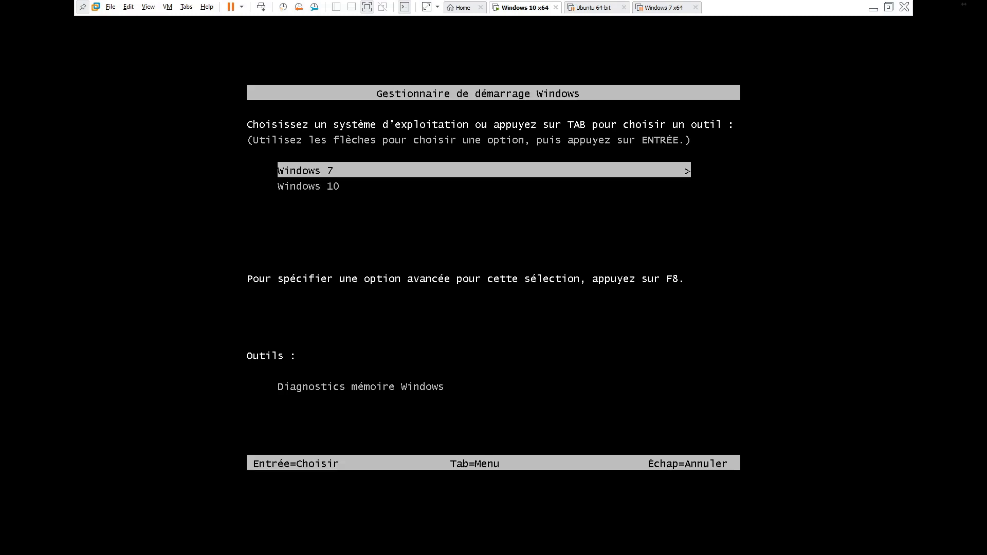
key(Return)
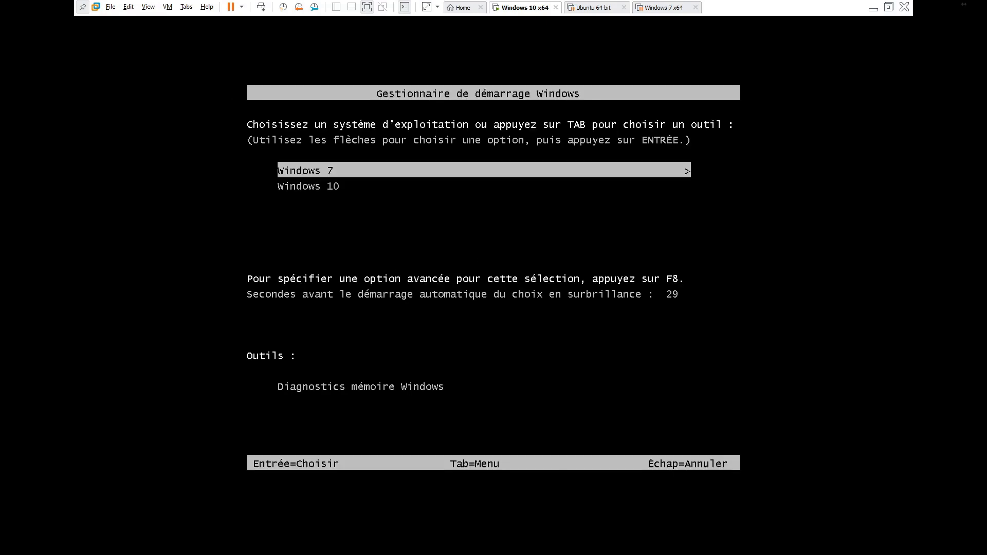
key(Return)
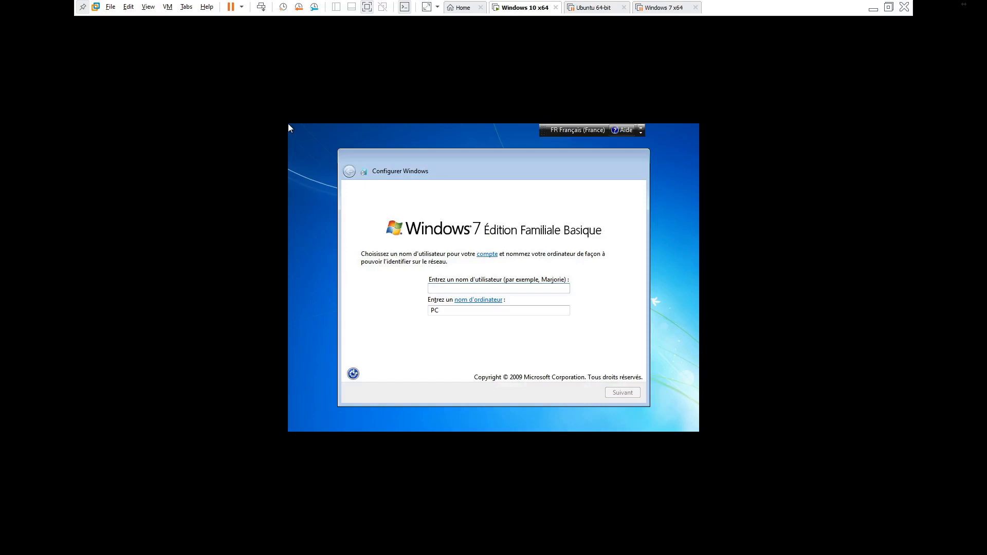
- Enter the account's user name, keep PC as the computer name, and fill in the account password, its confirmation and the password hint
text(Malekalcom)
click(621, 393)
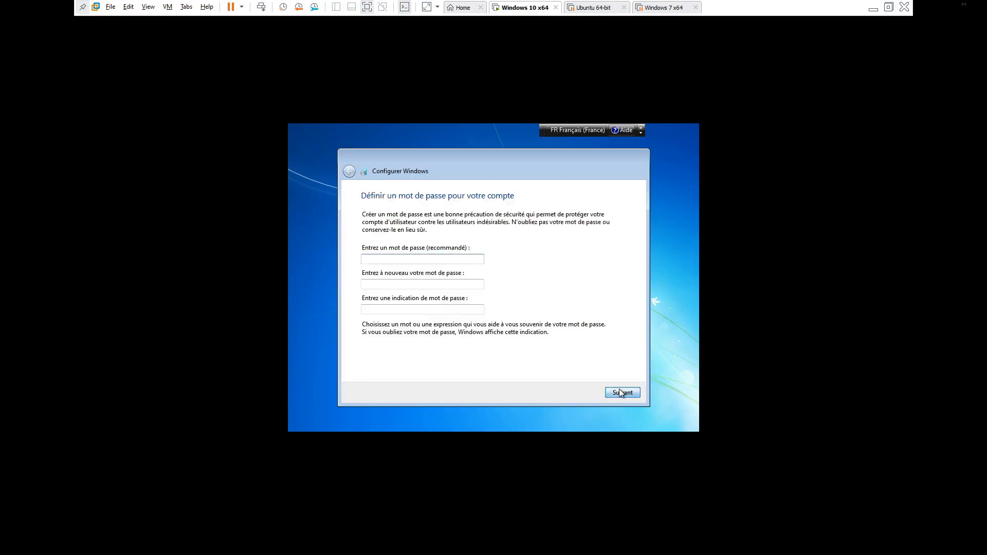
text(a)
click(413, 285)
text(a)
click(410, 306)
text(a)
click(629, 390)
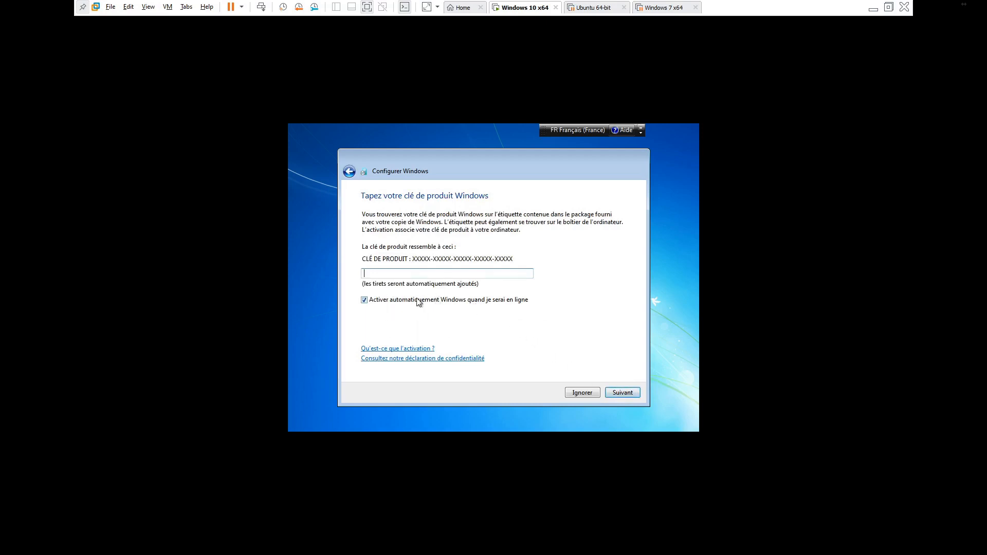
- Complete the remaining Windows setup pages without a product key, accepting the time zone (UTC+01:00) Bruxelles, Copenhague, Madrid, Paris
click(629, 396)
click(516, 266)
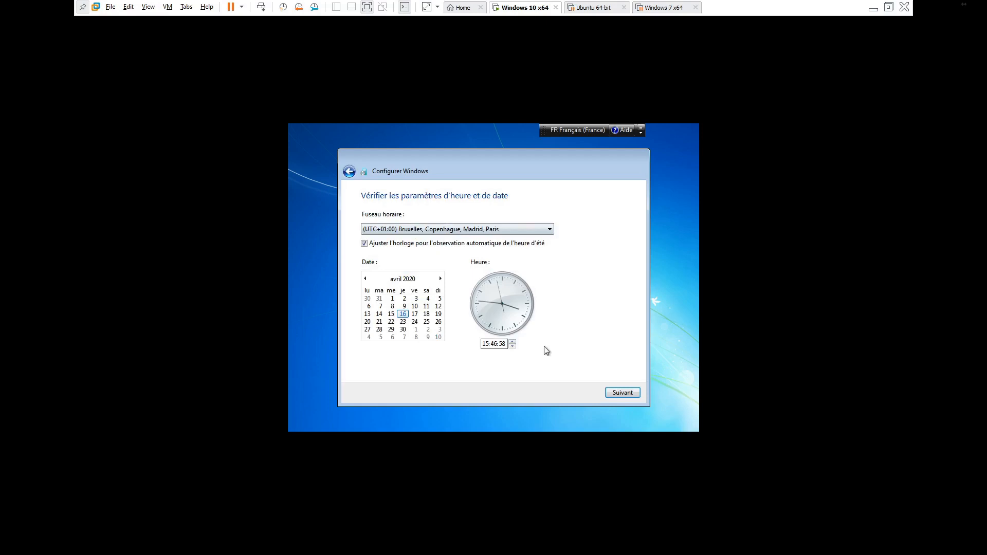
click(627, 391)
click(451, 254)
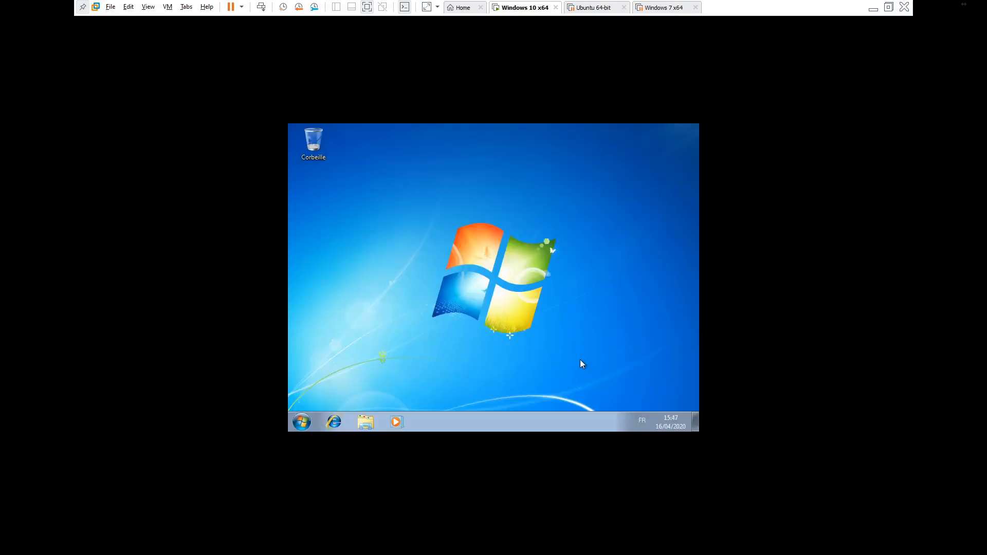
- Restart the computer from the new Windows 7 desktop
click(306, 423)
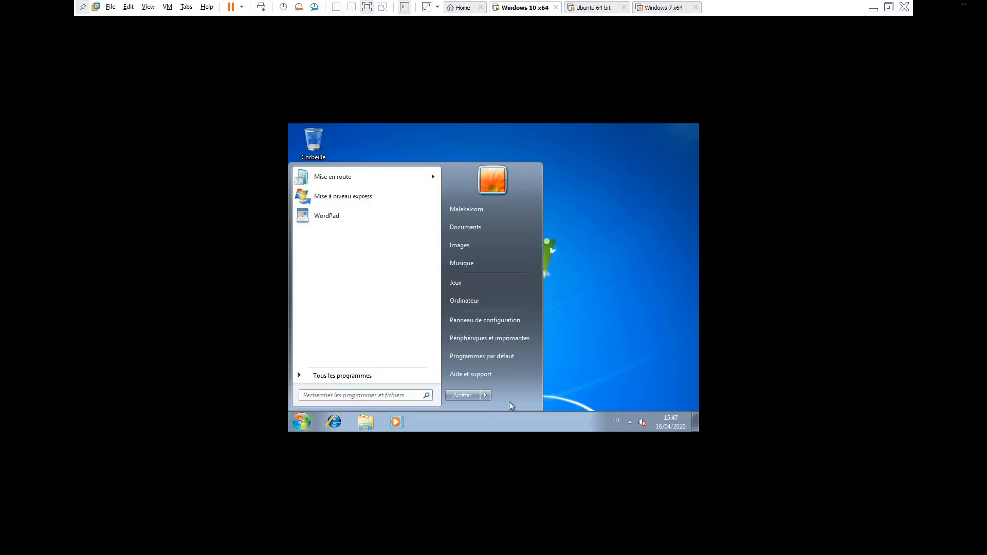
click(485, 394)
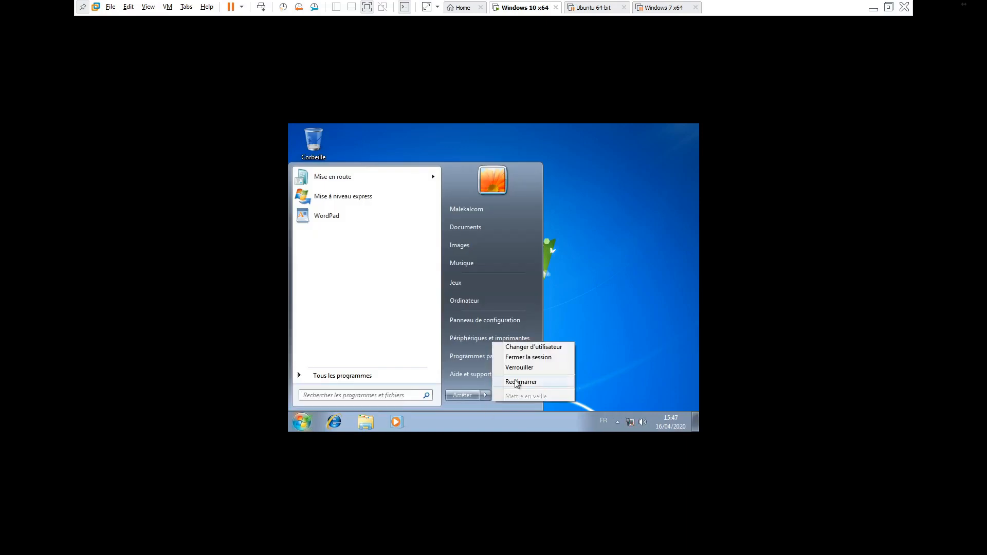
click(516, 382)
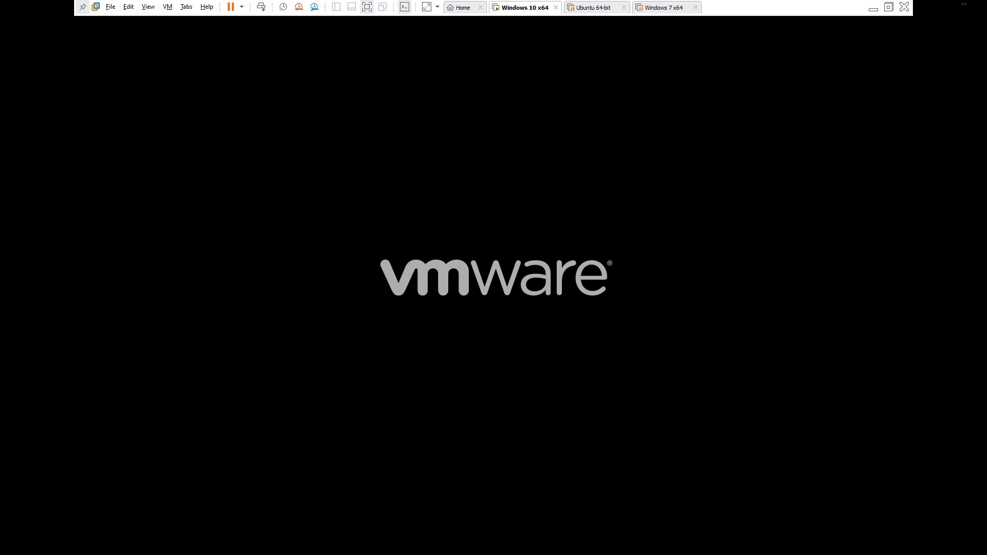
- Boot Windows 7 from the Windows boot manager and sign in with the account password
key(Down)
key(Up)
key(Down)
key(Up)
key(Return)
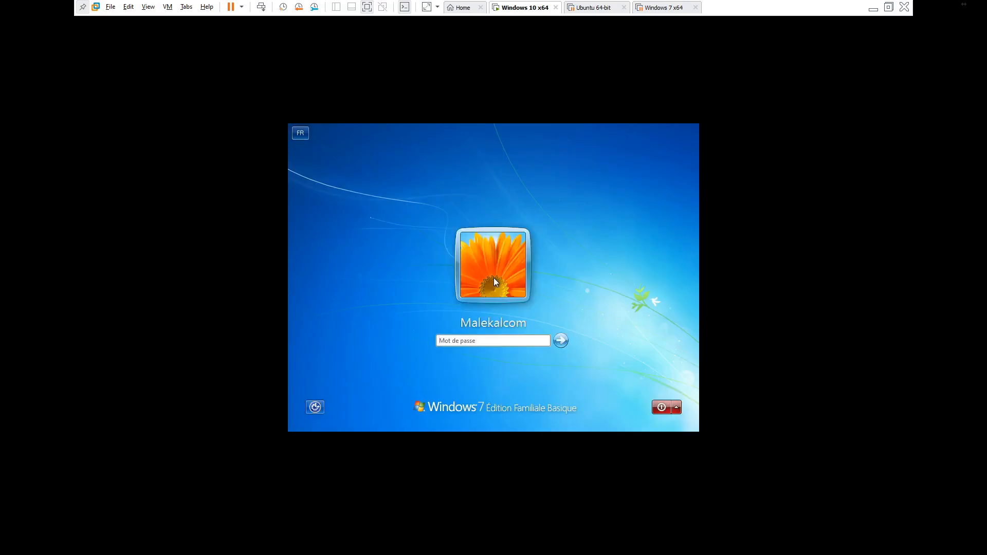
key(Return)
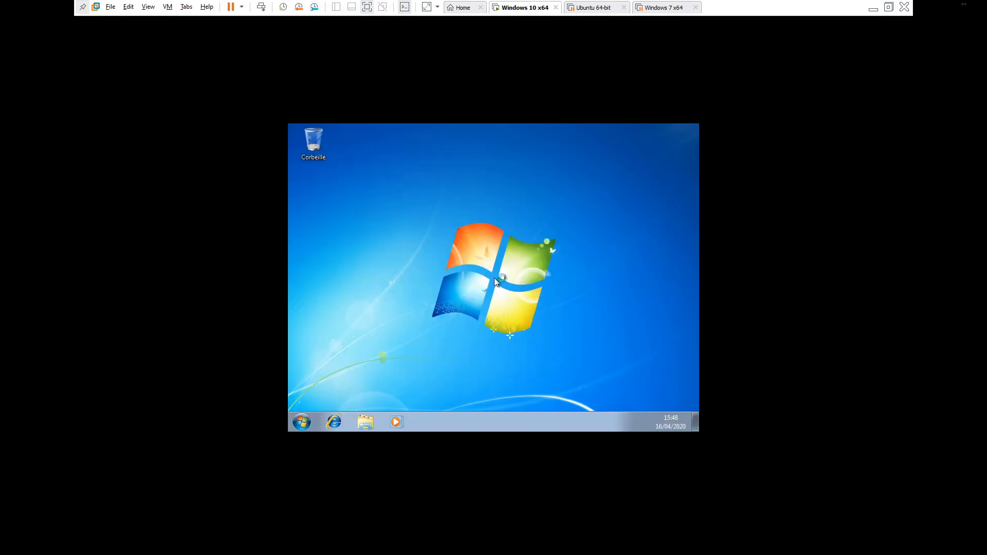
- Open the System Configuration utility (msconfig) and show its list of bootable operating systems
click(307, 426)
text(msconfig)
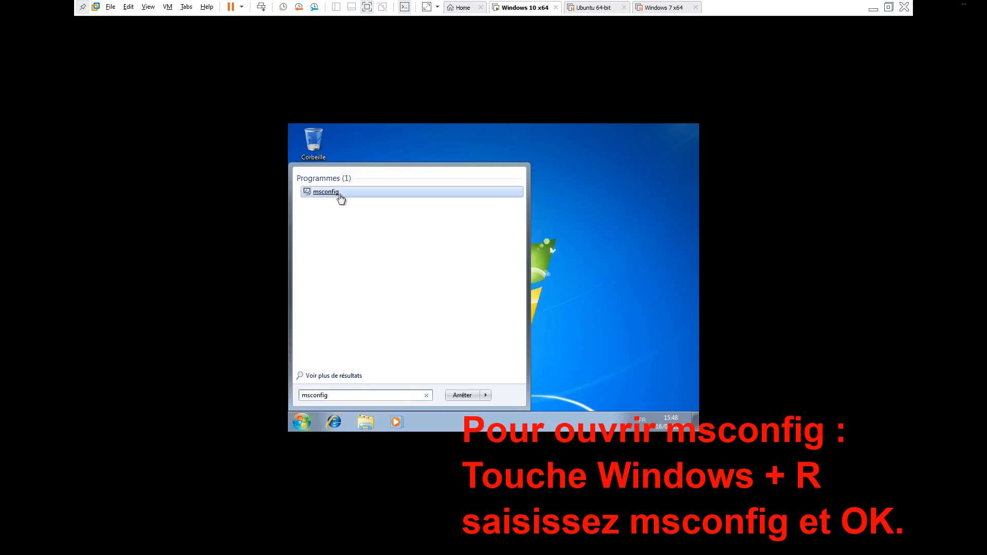
click(338, 193)
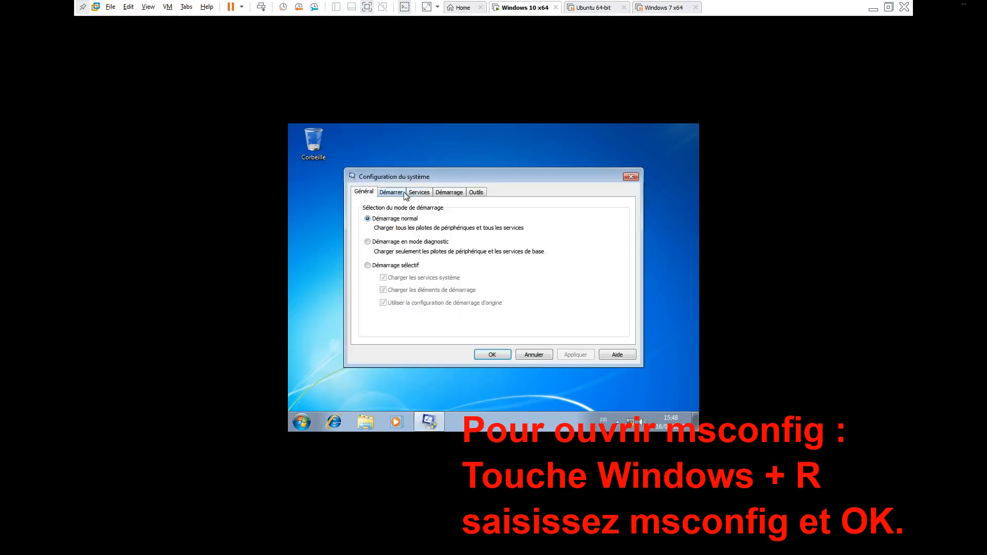
click(401, 192)
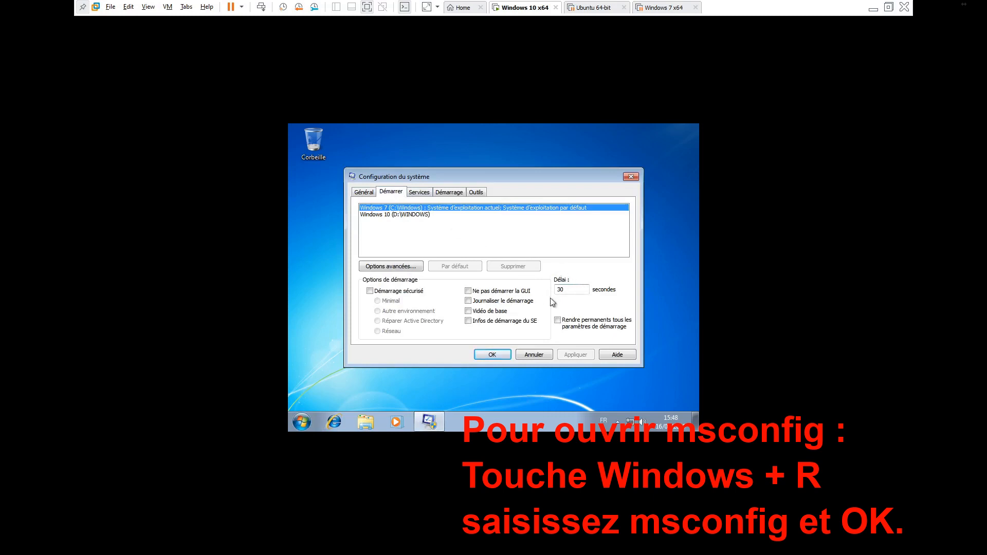
- Set Windows 10 (D:\WINDOWS) as the default operating system and close System Configuration
click(408, 215)
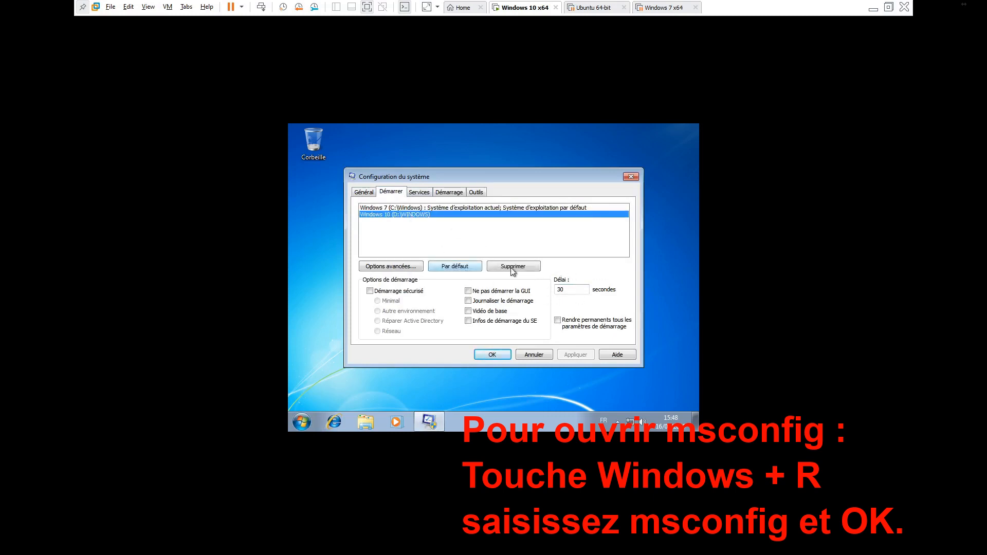
click(457, 209)
click(412, 215)
click(462, 267)
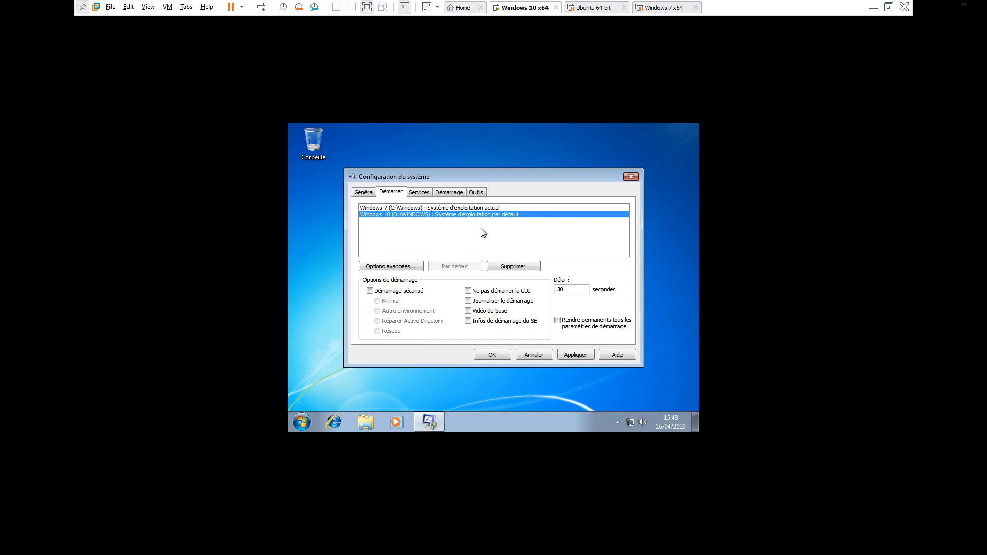
click(526, 356)
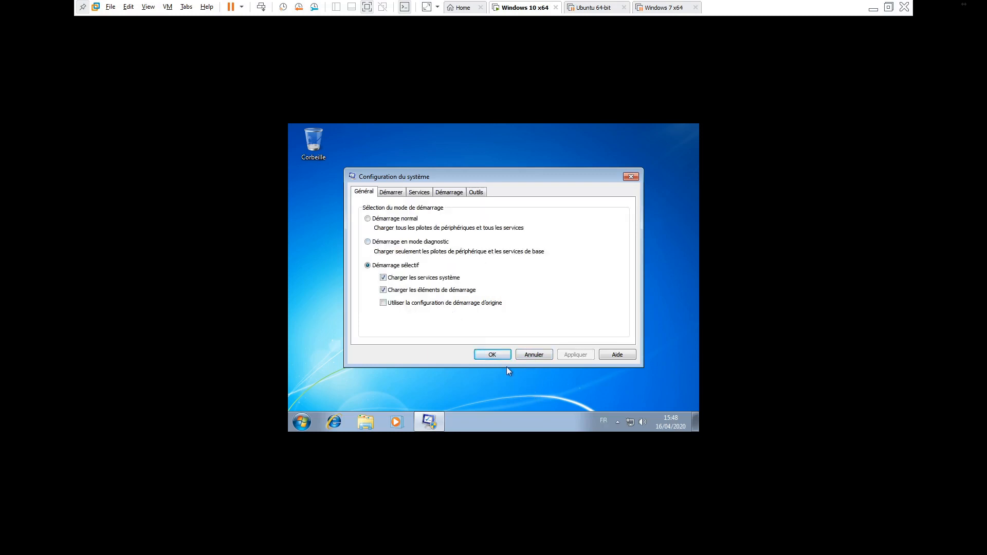
click(523, 356)
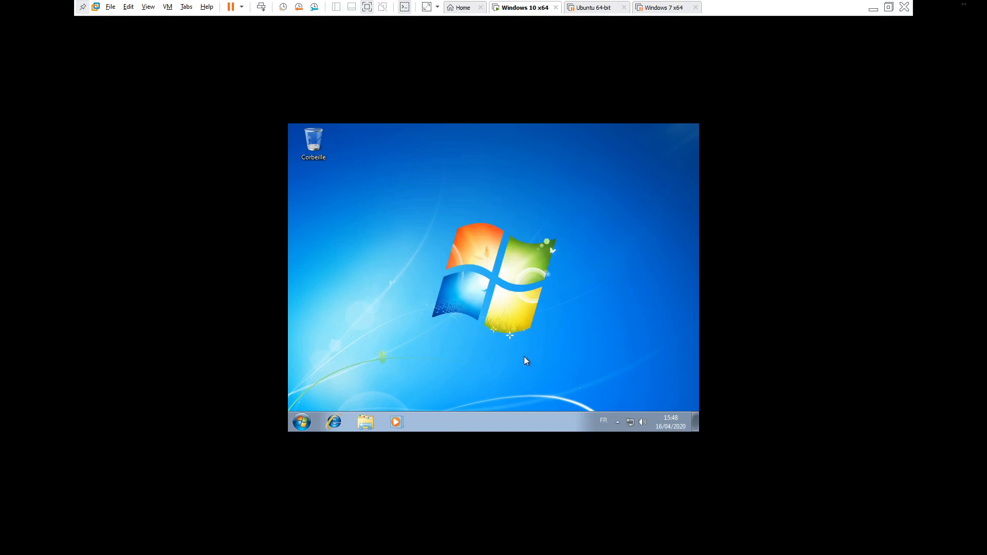